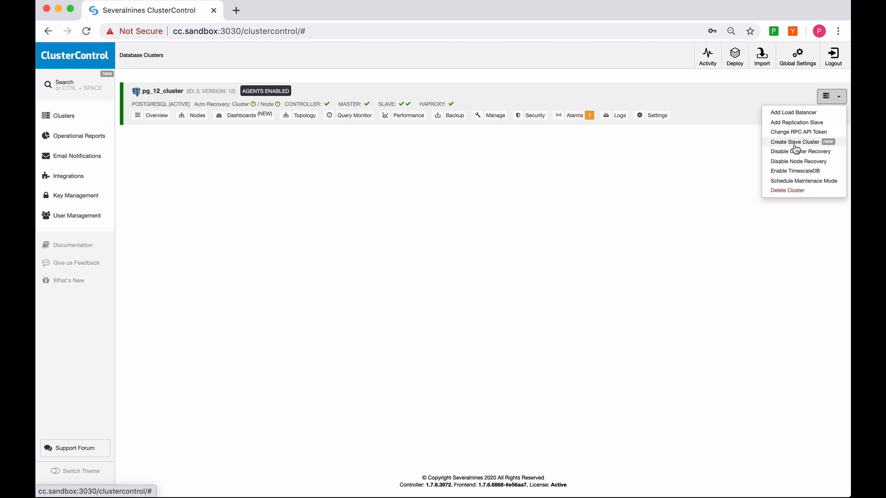
left_click(833, 98)
left_click(513, 217)
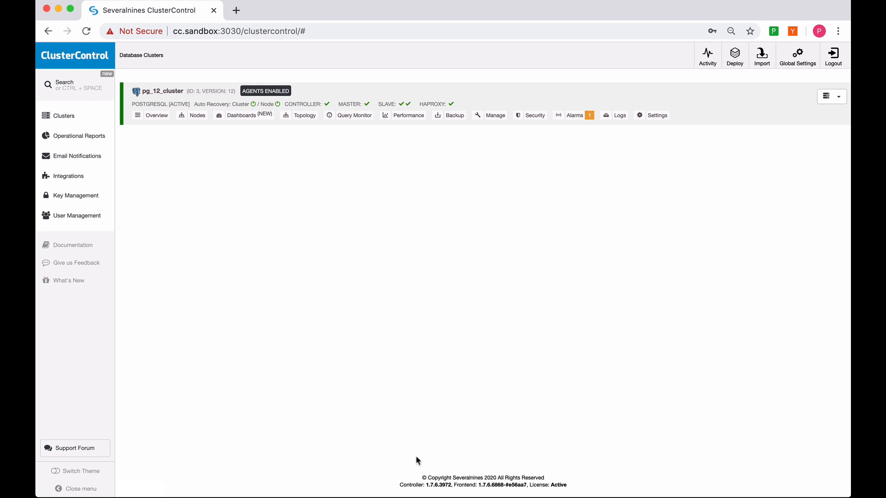
left_click_drag(401, 480, 546, 482)
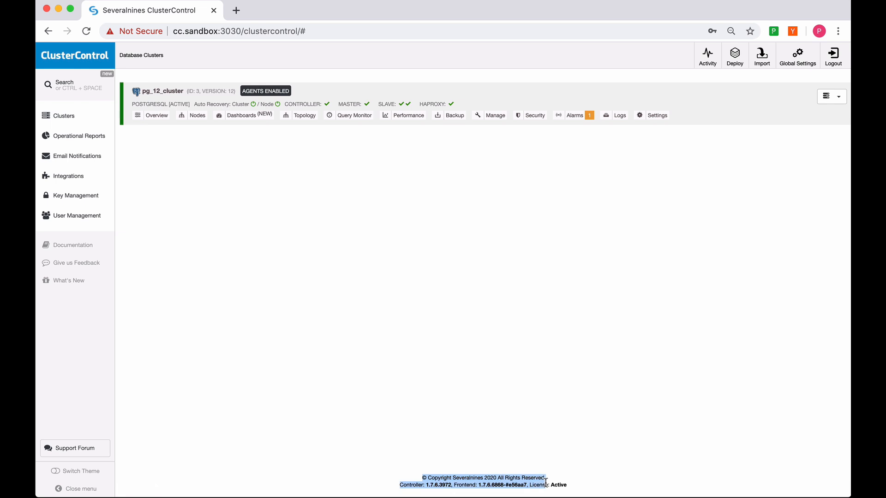
left_click(576, 480)
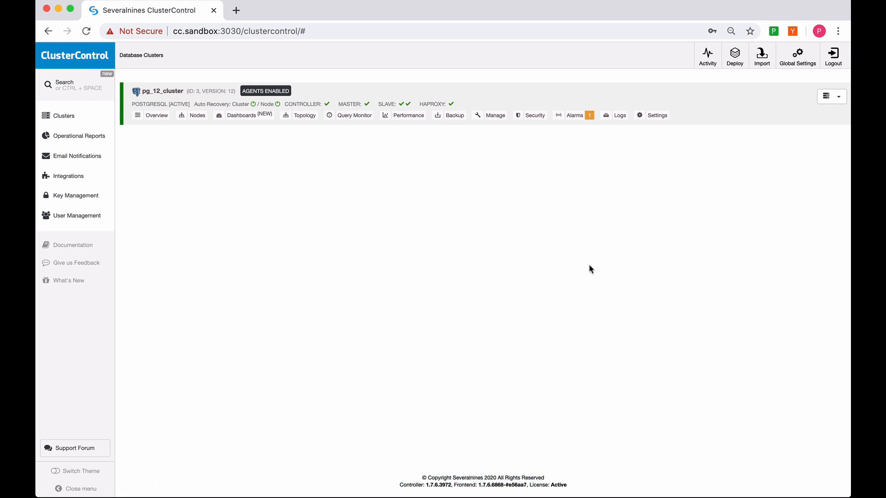
Step: Start creating a slave cluster of pg_12_cluster, streaming its data from master 192.168.70.30
left_click(828, 109)
left_click(834, 95)
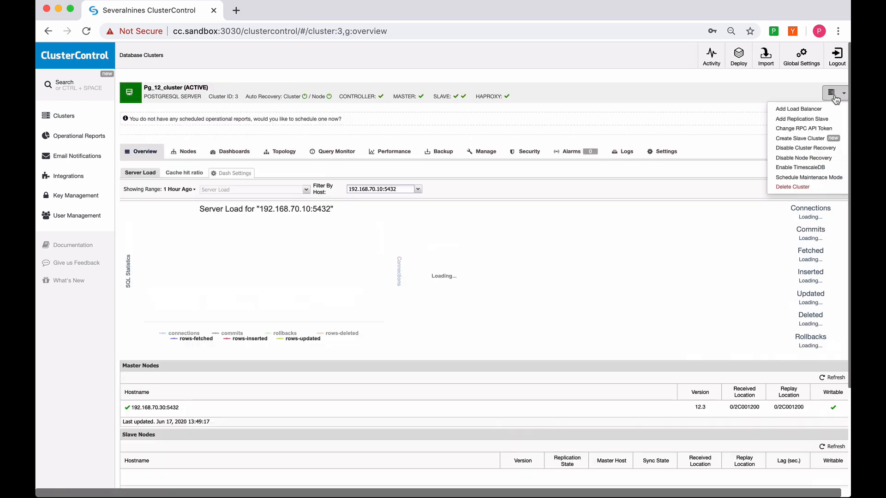
left_click(802, 138)
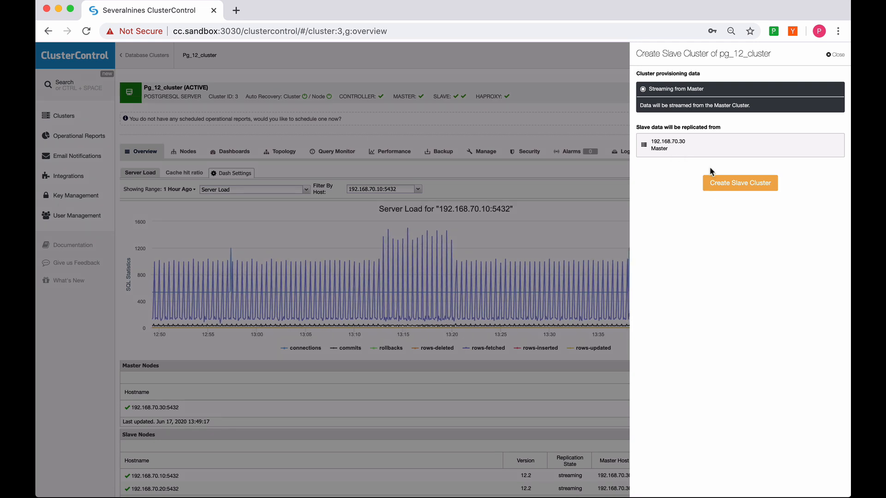
left_click(752, 185)
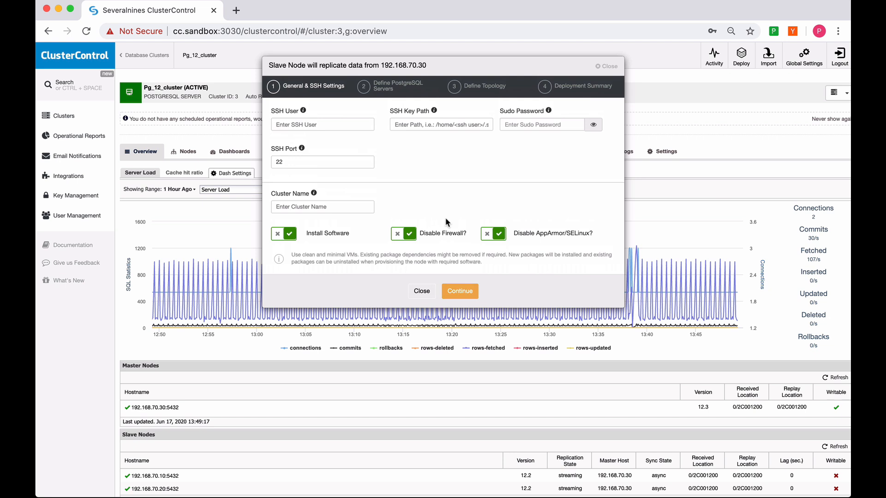
Step: Set the SSH user to vagrant, name the slave cluster c2c_postgresql_cluster, and proceed to the PostgreSQL server definition
type("vagrant")
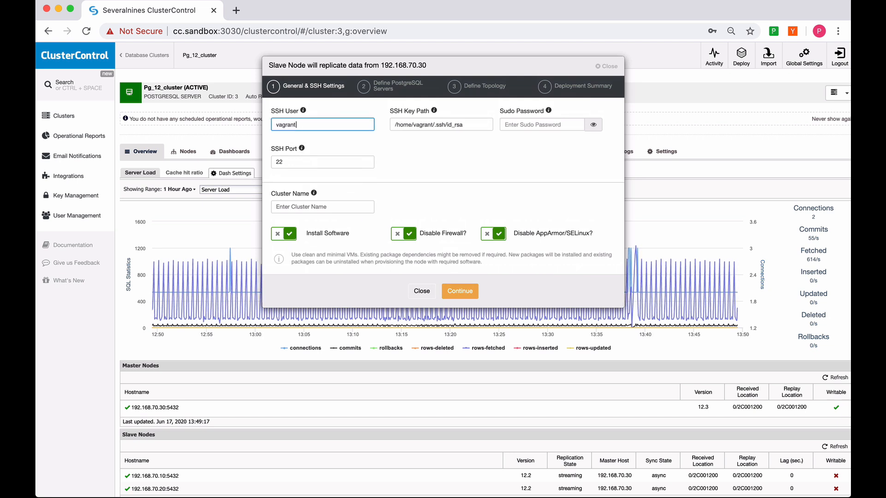
left_click(326, 204)
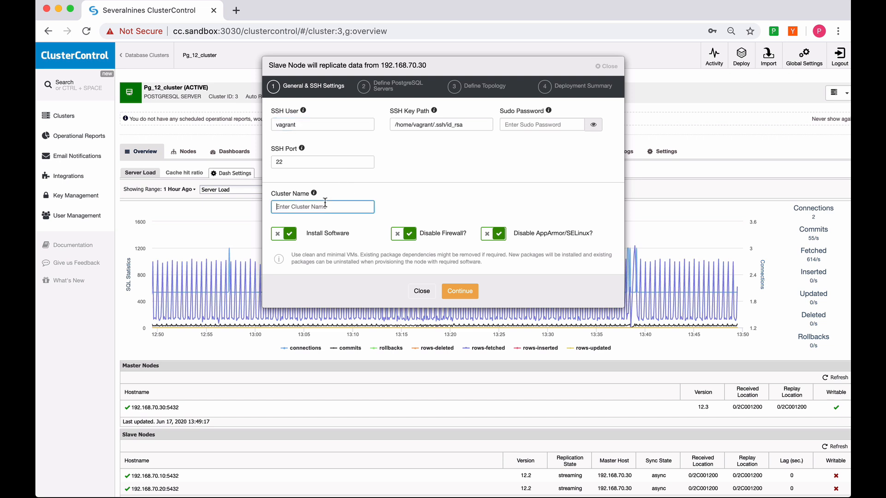
type("c")
key("BackSpace")
type("c2c_p")
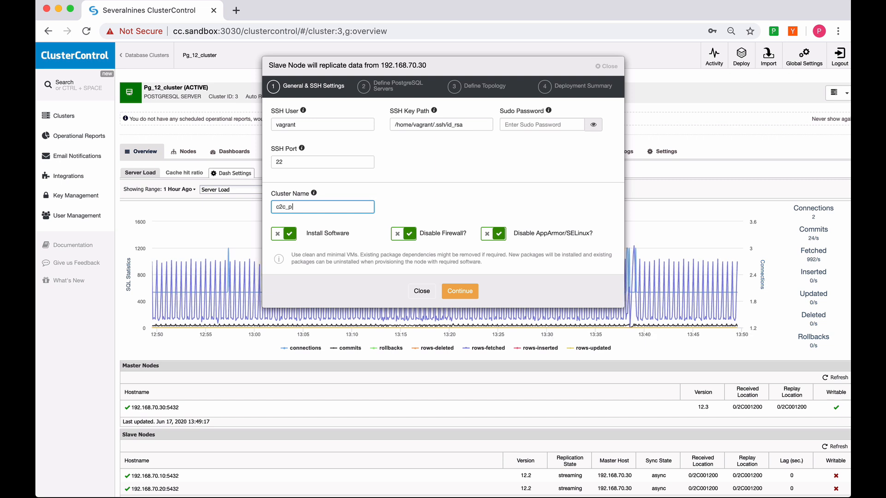
type("ostgresql_cluster")
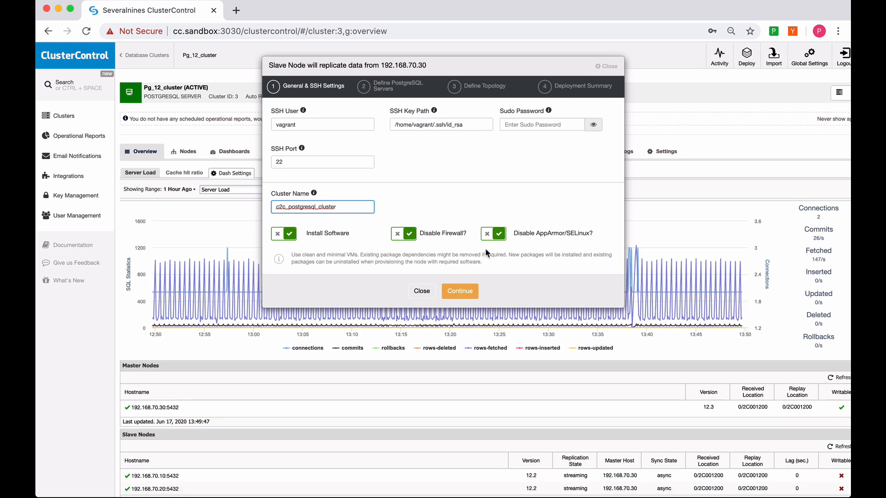
left_click(467, 292)
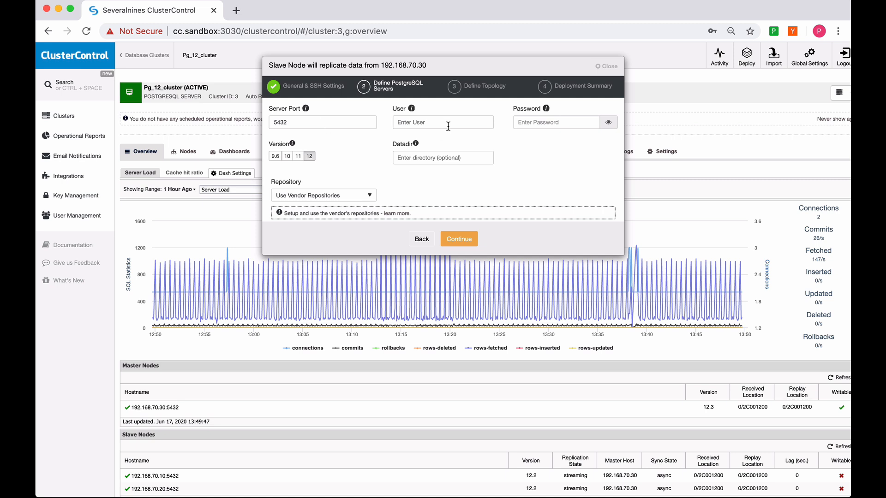
Step: Enter dbapgadmin as the PostgreSQL user, fill in the database password, and proceed to the topology definition
left_click(451, 123)
type("dbapgadmin")
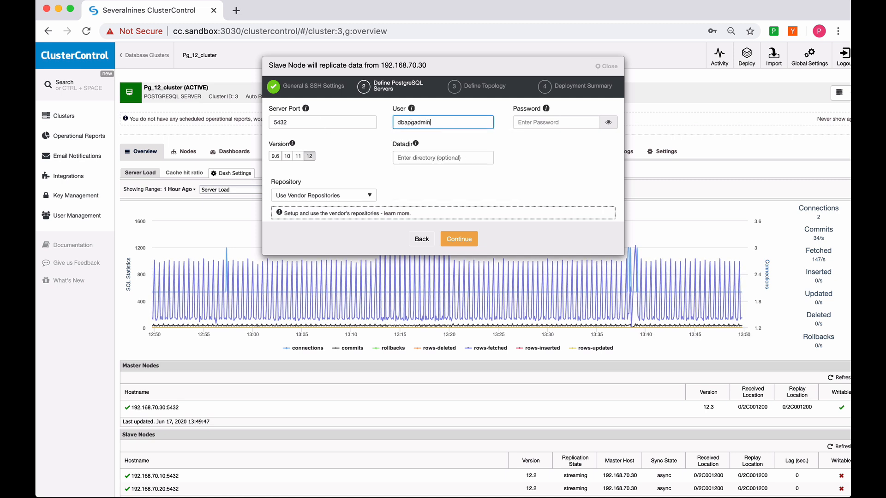
key("Tab")
type("••••••••••")
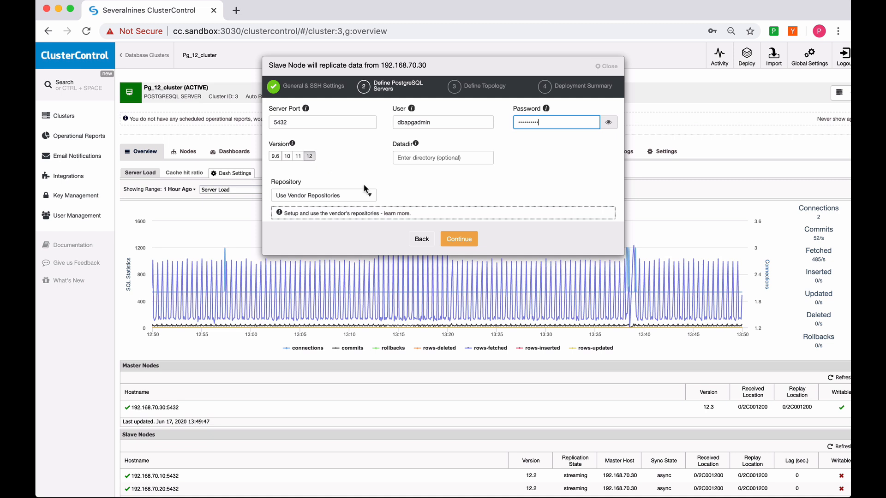
left_click(470, 243)
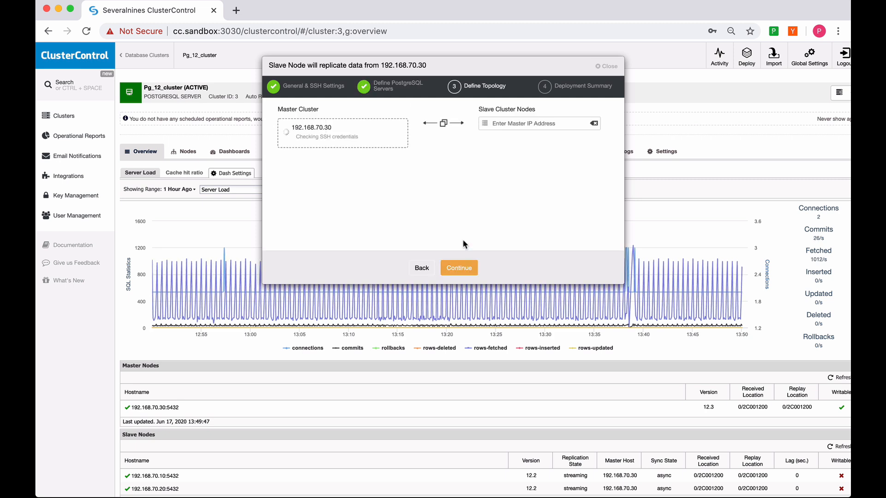
Step: Add 192.168.70.40 as the slave cluster node and deploy the new cluster
left_click(512, 122)
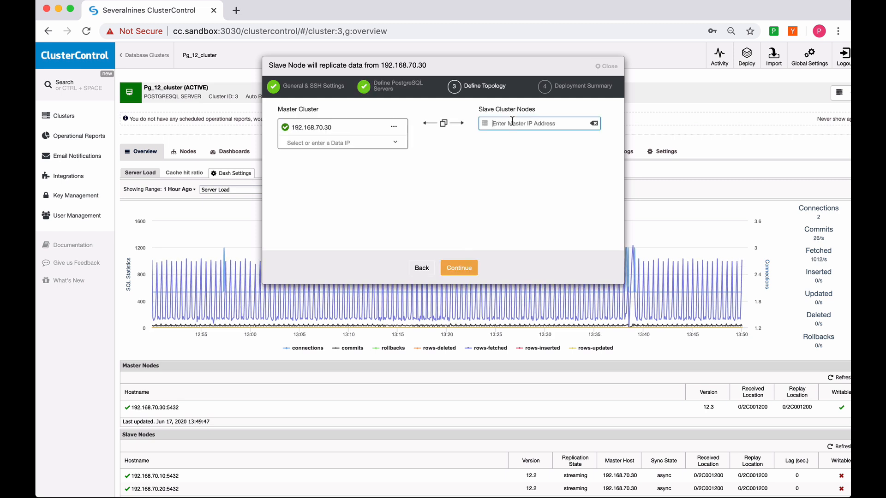
type("192.168.70.40")
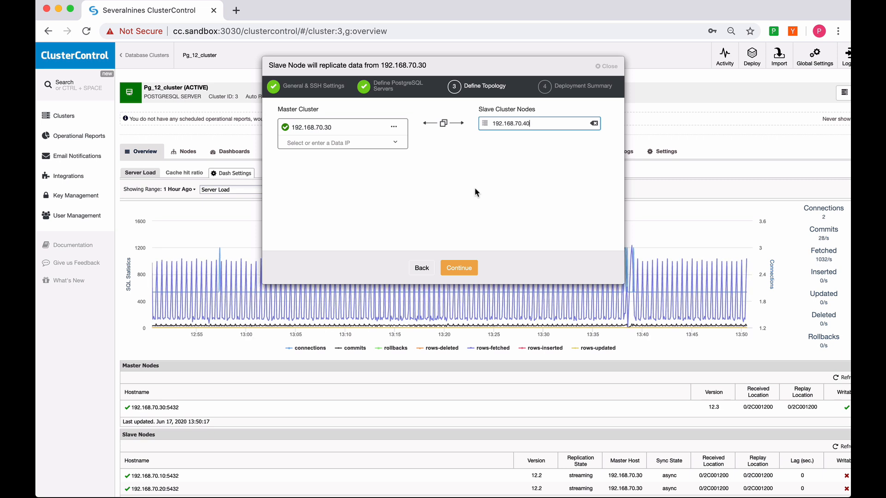
key("Return")
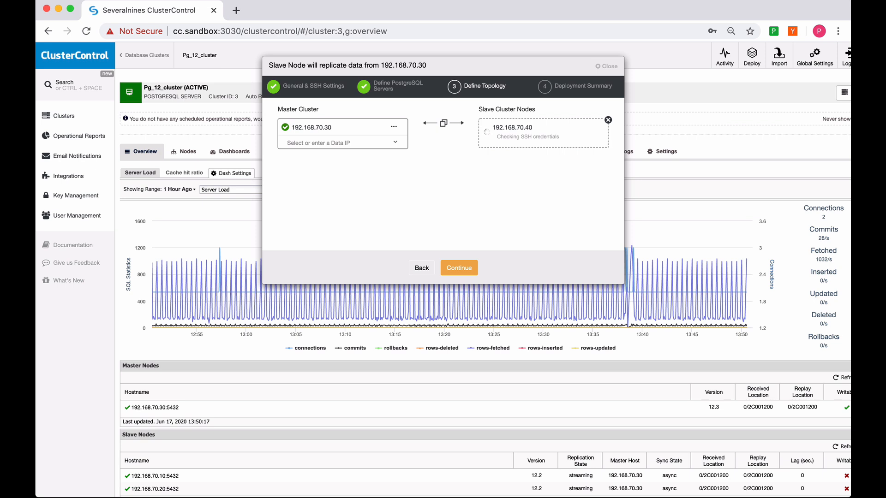
left_click(460, 268)
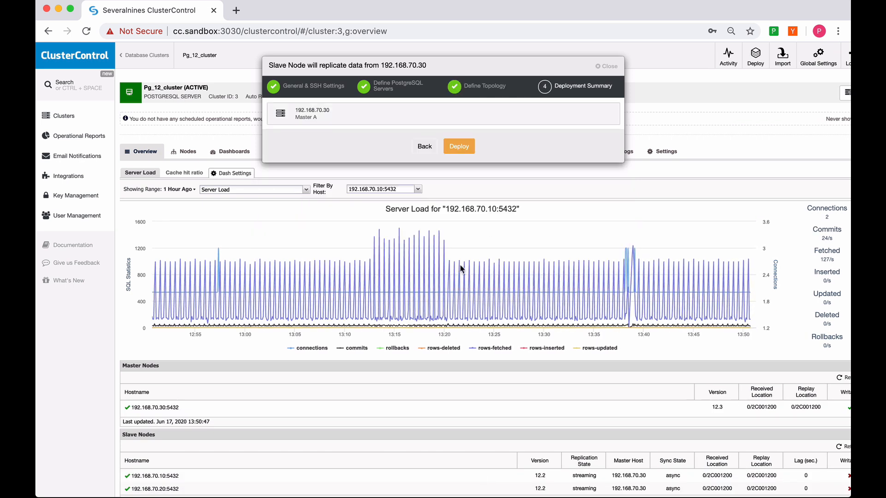
left_click(460, 147)
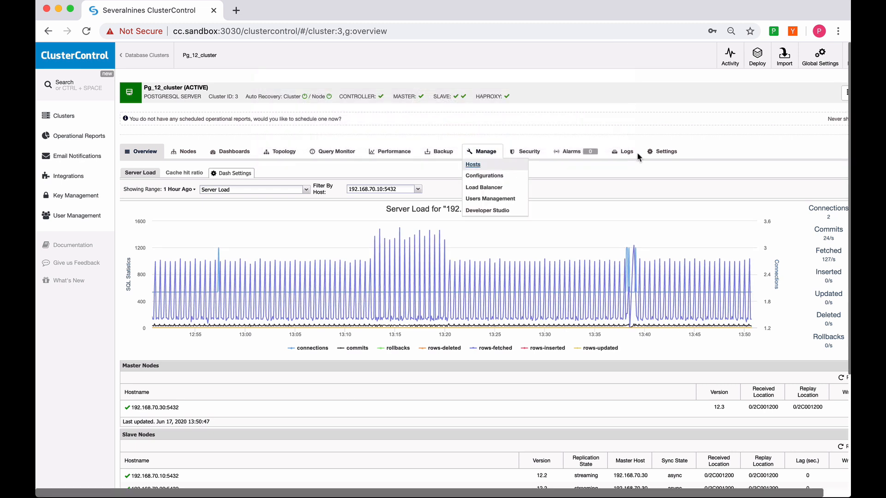
Step: Open the full job details of the Create Cluster job for c2c_postgresql_cluster from the activity list
left_click(734, 53)
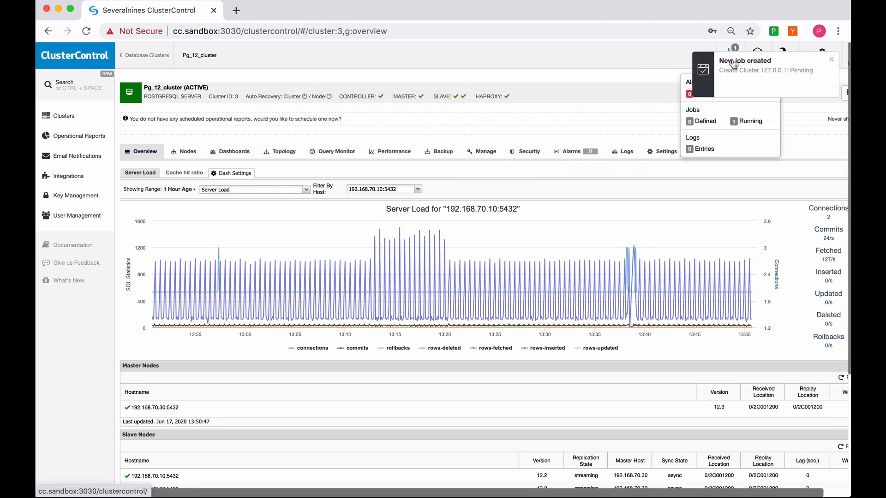
left_click(732, 57)
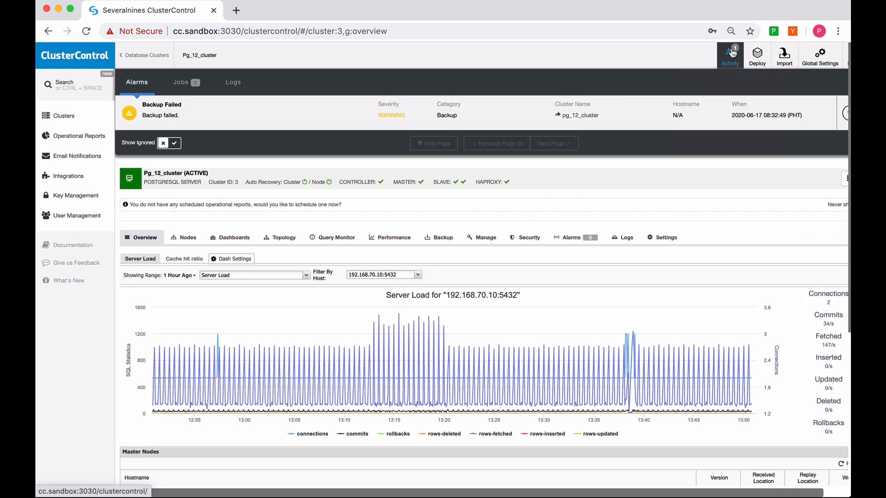
left_click(184, 84)
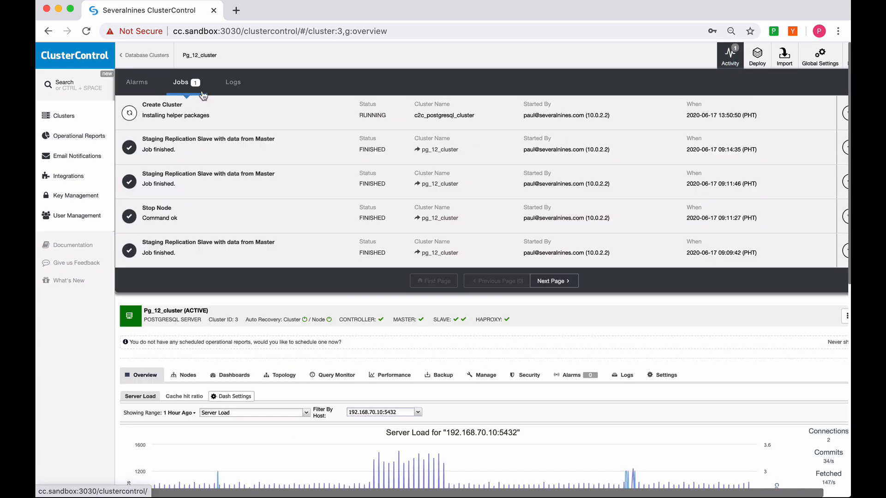
left_click(236, 119)
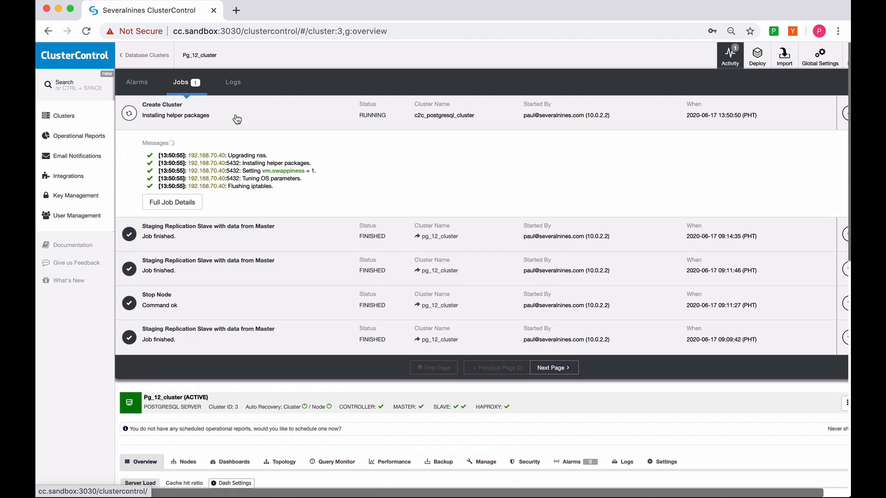
left_click(172, 202)
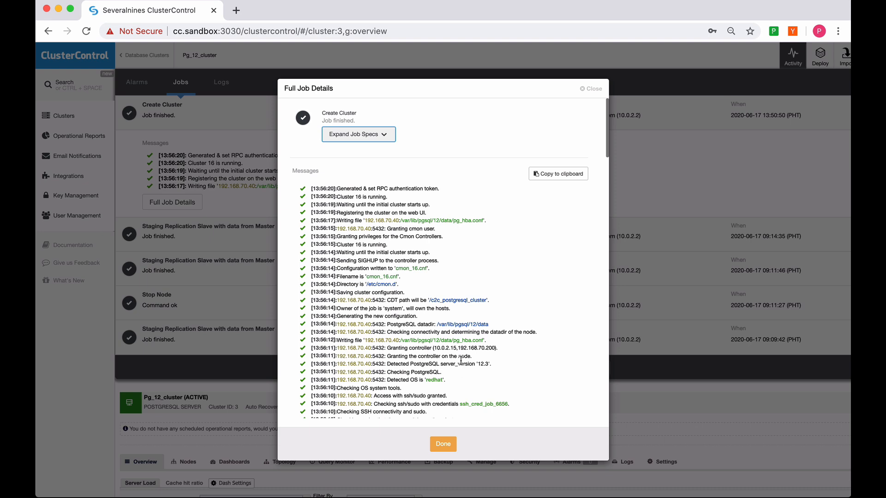
Step: Examine the Create Cluster job's messages, from the initial host checks through package installation, PostgreSQL configuration and replication setup
scroll(449, 301, "down", 3)
scroll(448, 300, "down", 10)
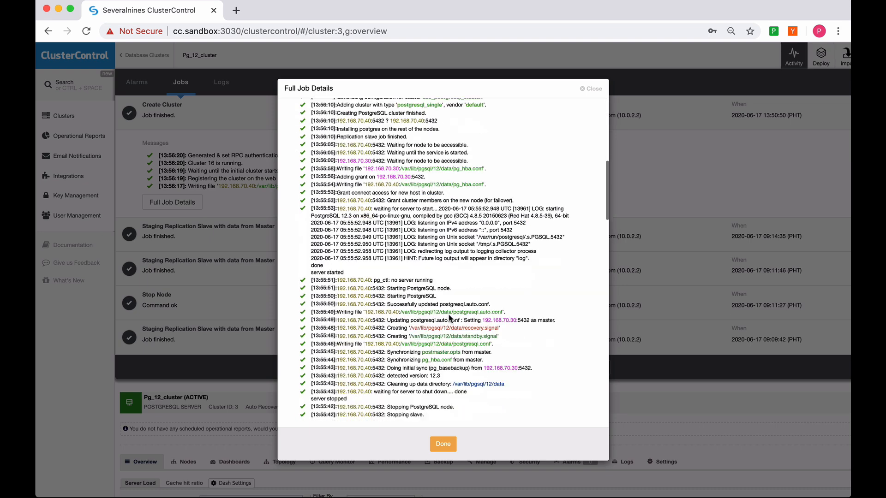
scroll(446, 343, "down", 4)
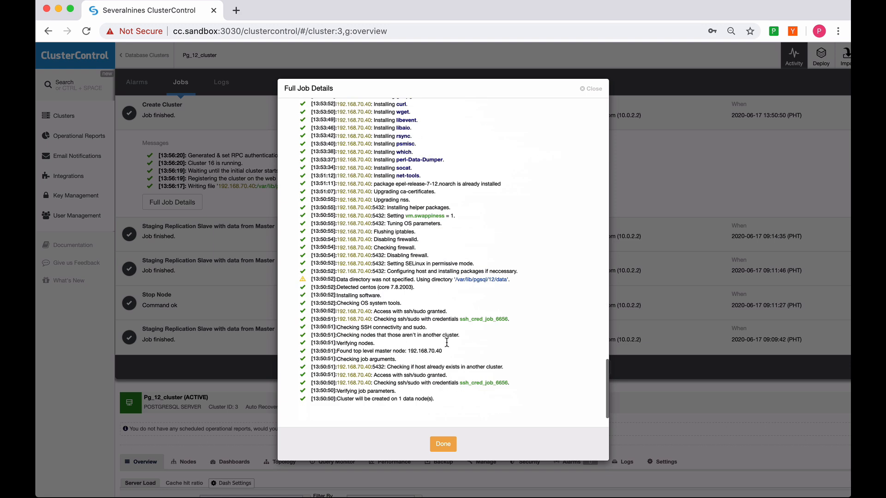
scroll(437, 343, "up", 3)
scroll(437, 343, "down", 3)
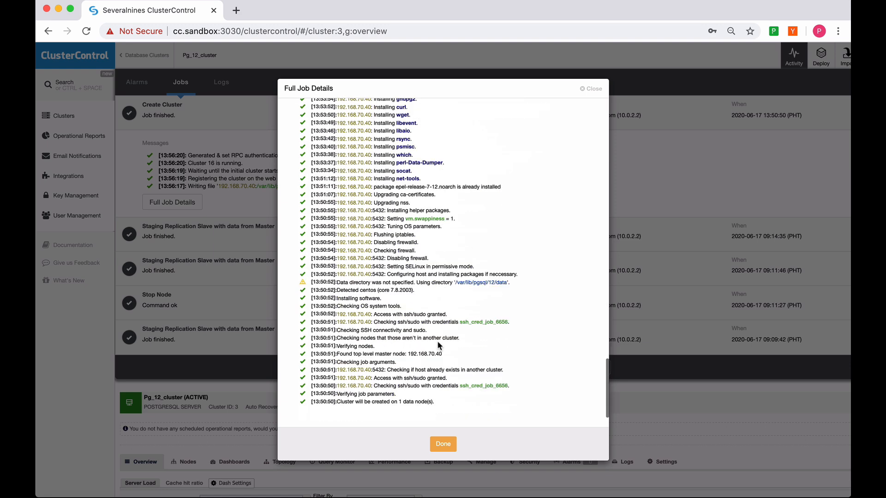
scroll(433, 342, "up", 6)
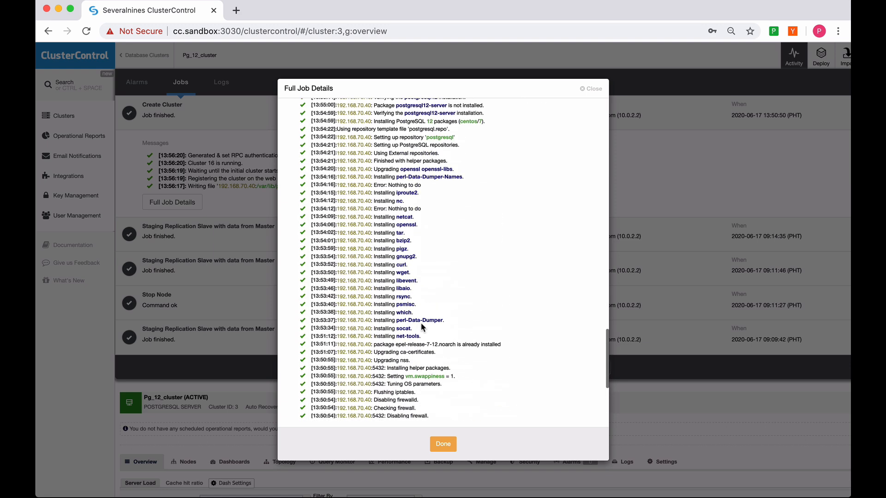
scroll(421, 326, "up", 1)
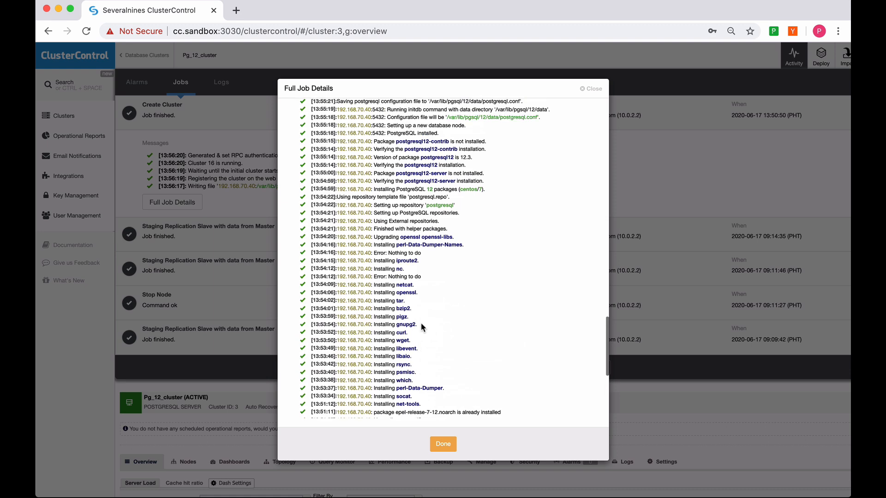
scroll(421, 327, "up", 5)
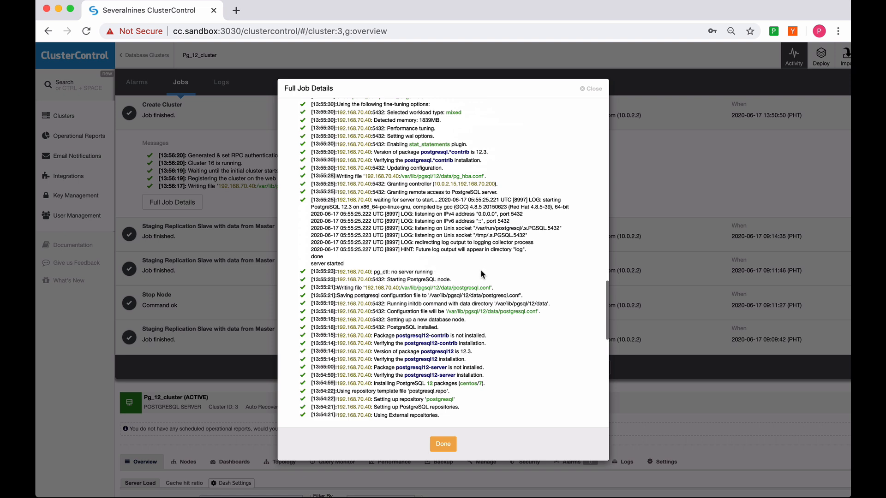
scroll(481, 271, "up", 1)
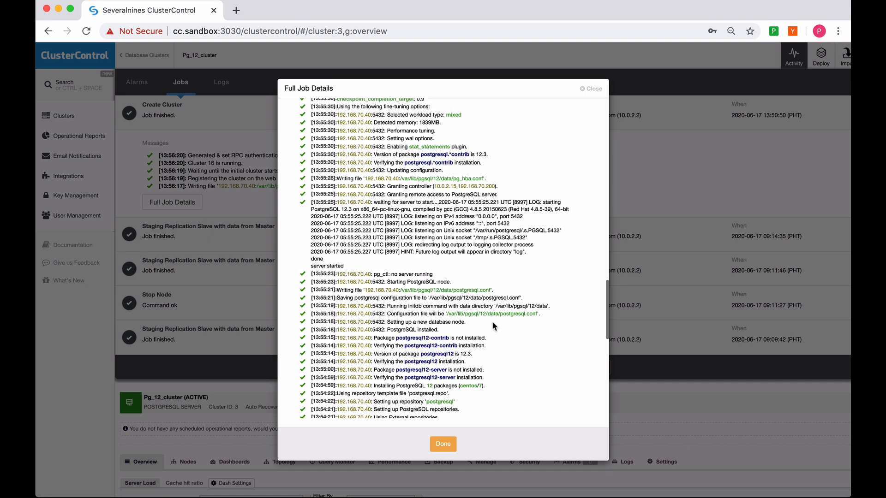
scroll(492, 326, "up", 1)
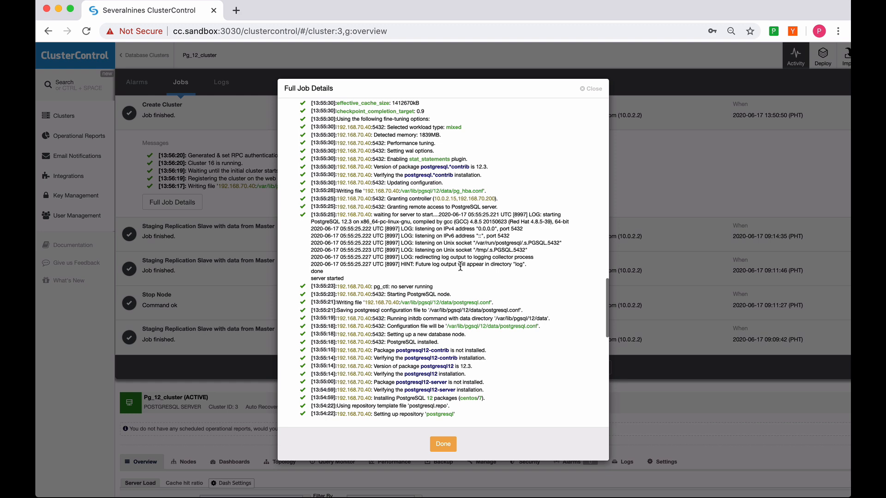
scroll(471, 240, "up", 2)
scroll(460, 265, "up", 1)
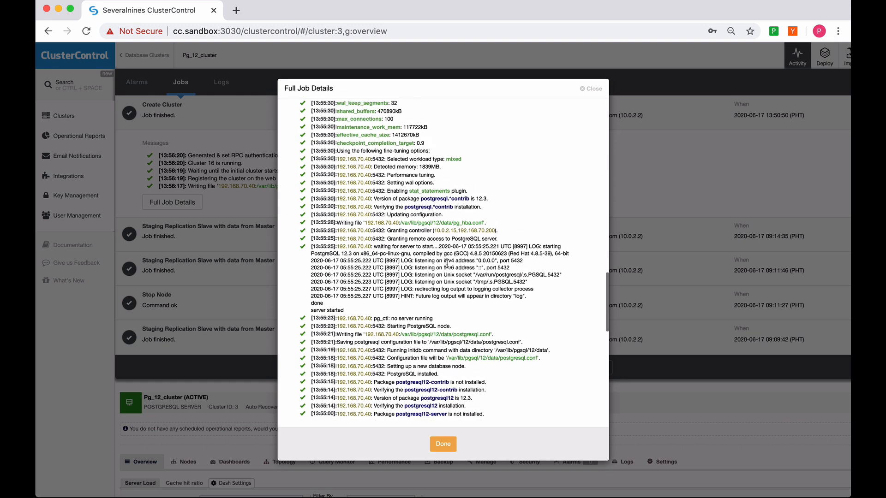
scroll(459, 268, "up", 15)
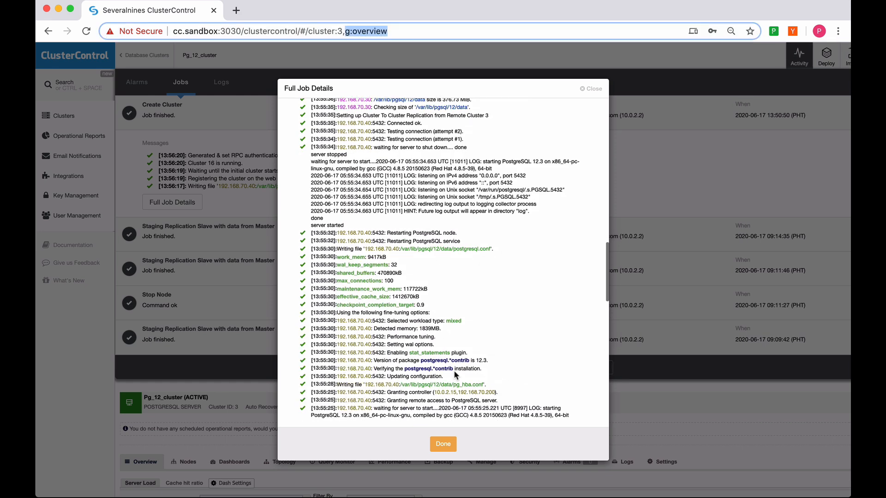
scroll(455, 371, "up", 1)
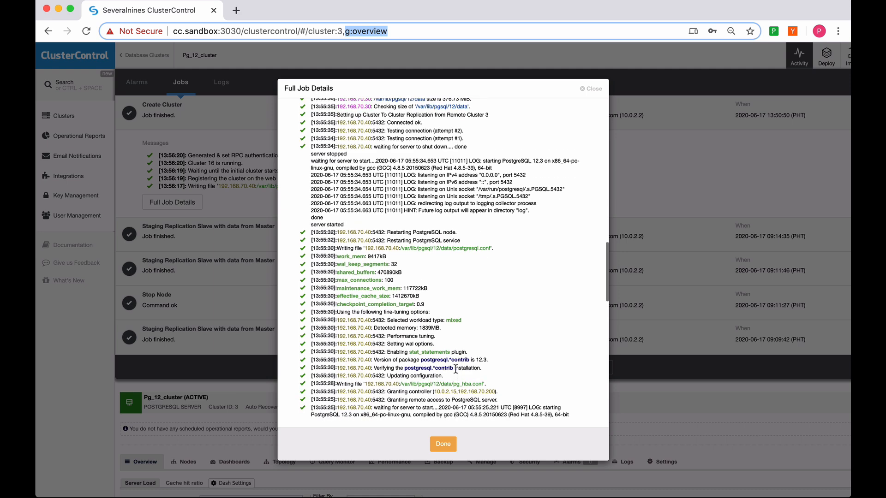
Step: Examine the PostgreSQL fine-tuning options, from work_mem to checkpoint_completion_target, in the Create Cluster job messages
left_click_drag(338, 264, 400, 296)
left_click(436, 302)
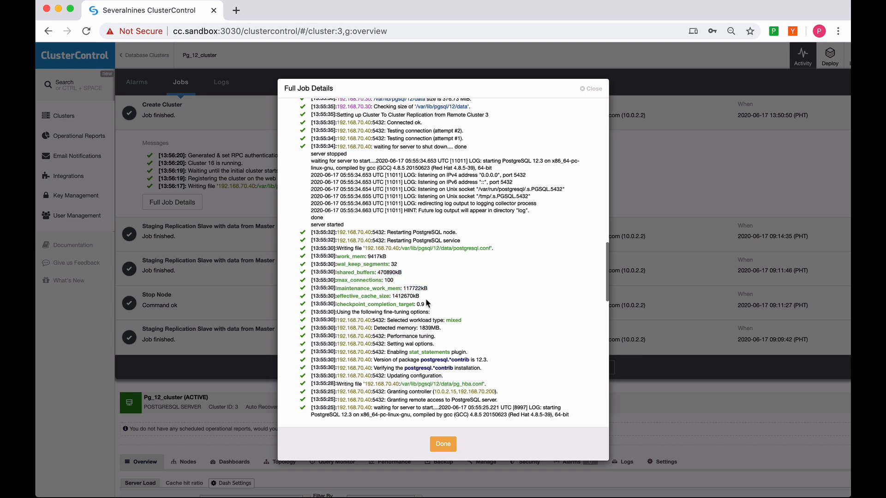
scroll(442, 316, "up", 2)
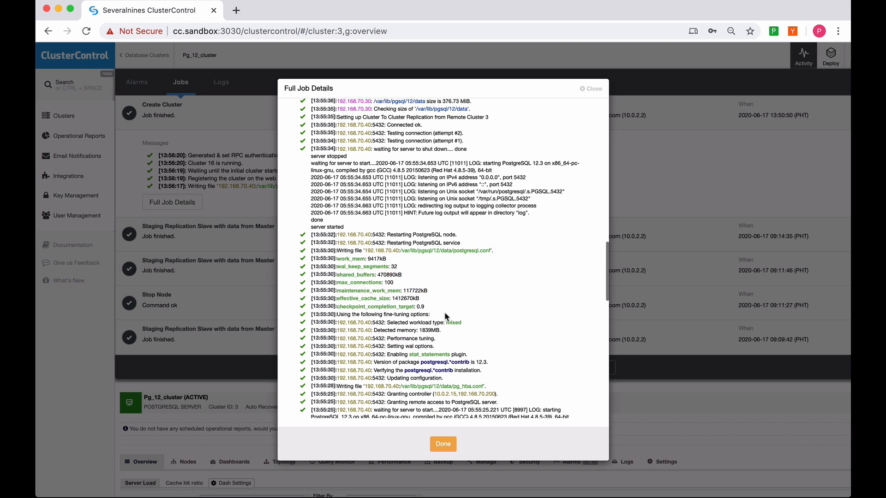
scroll(458, 318, "up", 1)
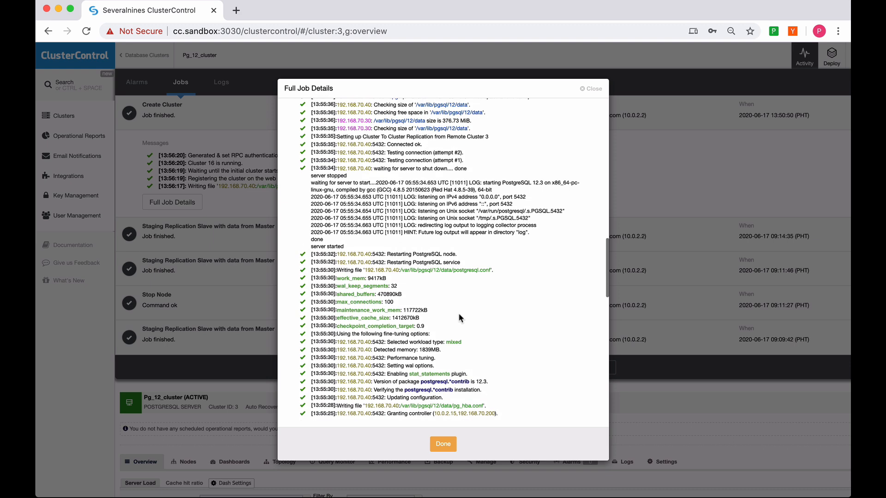
scroll(461, 314, "up", 1)
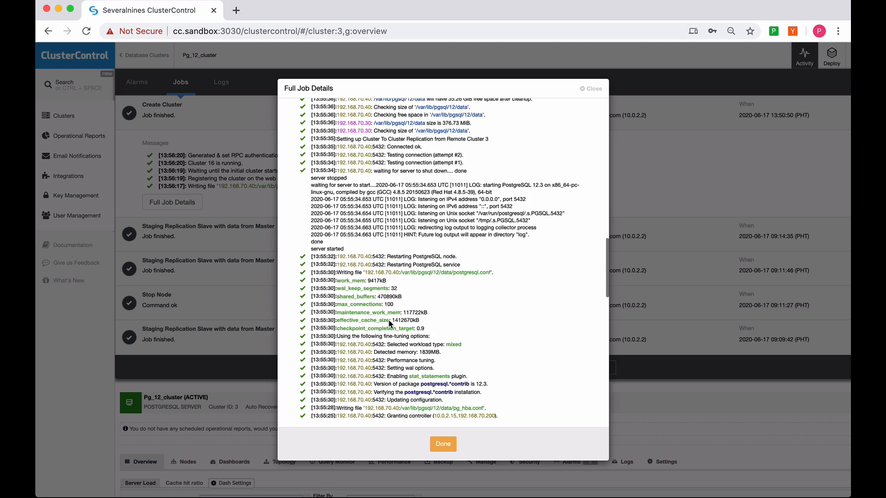
left_click_drag(350, 295, 381, 304)
left_click(441, 324)
Step: Examine the job messages on replication setup, covering pg_basebackup from the master, standby.signal creation and the postgresql.auto.conf update
scroll(452, 323, "up", 5)
scroll(460, 325, "up", 6)
scroll(476, 327, "up", 15)
scroll(460, 329, "up", 9)
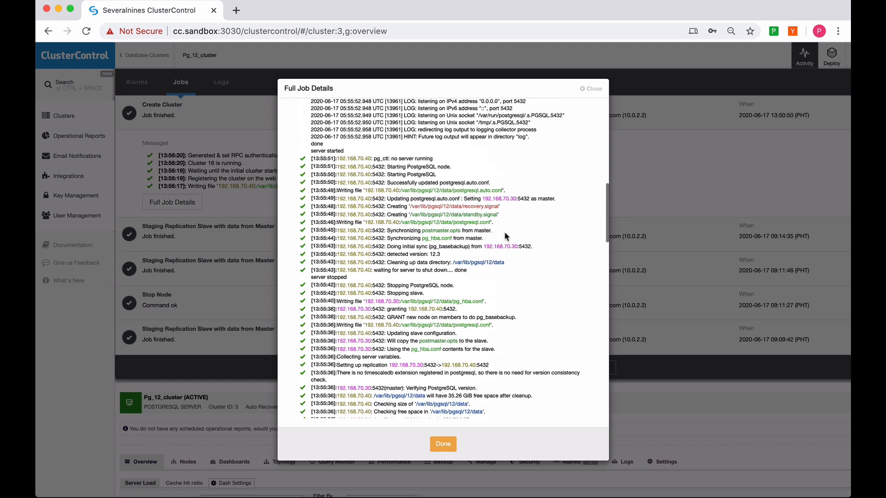
scroll(511, 242, "up", 3)
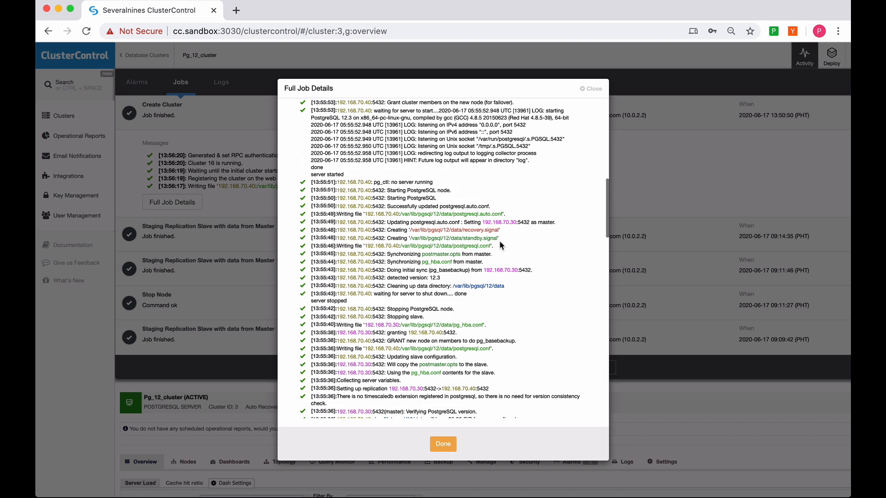
scroll(472, 259, "up", 5)
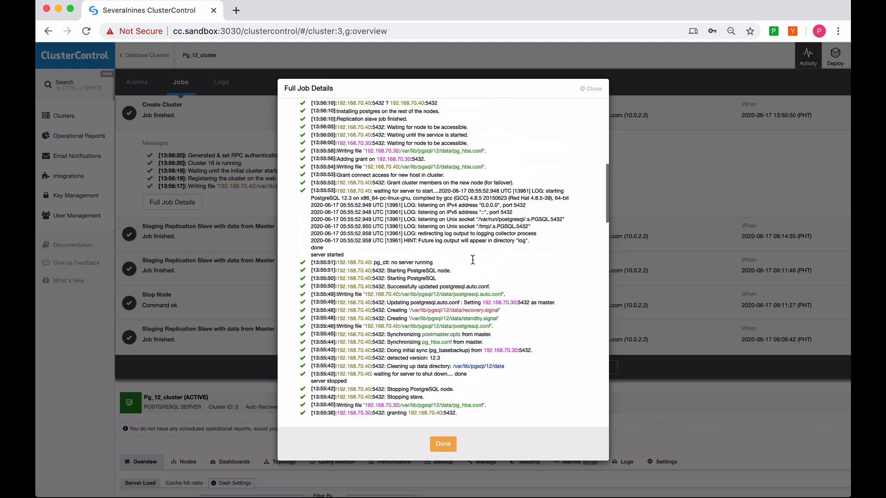
scroll(474, 263, "up", 10)
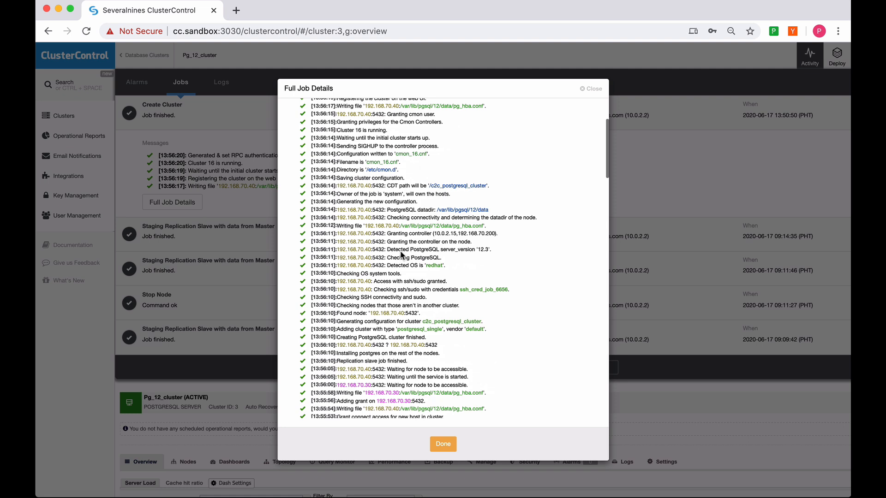
Step: Examine the job's final messages on controller grants, pg_hba.conf writing, cluster configuration generation and web UI registration
left_click_drag(409, 235, 475, 235)
left_click(480, 235)
scroll(448, 262, "up", 1)
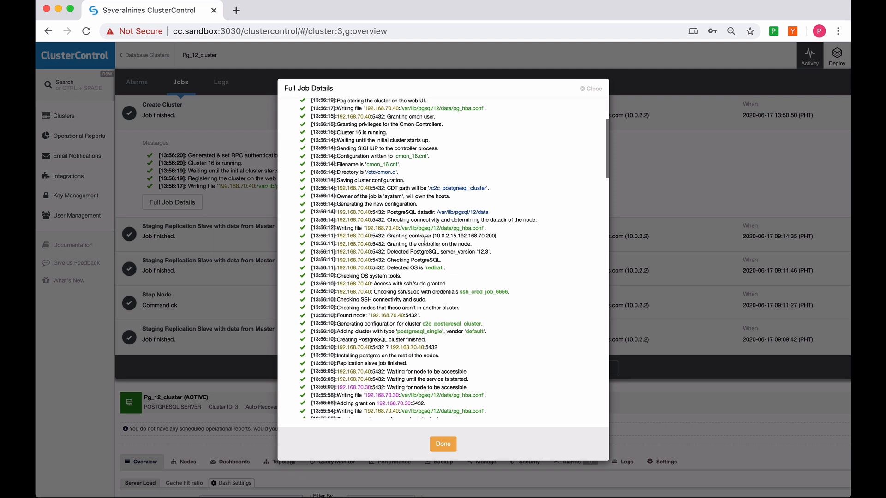
scroll(468, 259, "up", 1)
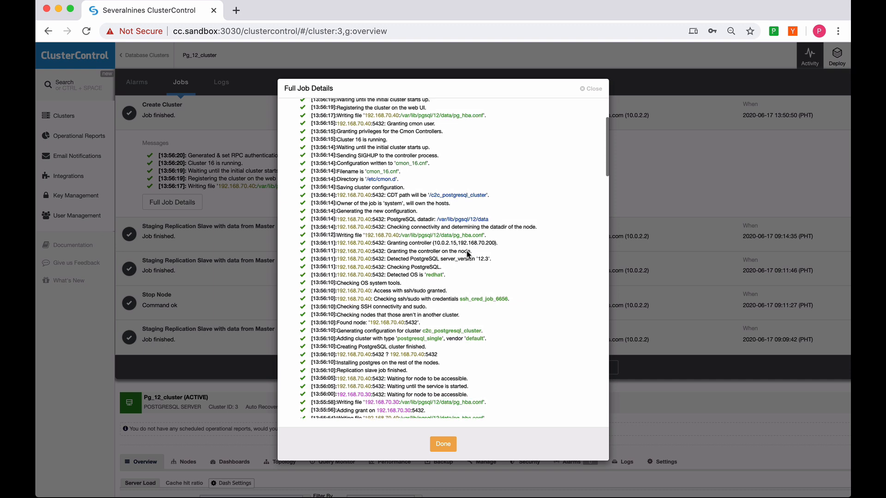
scroll(468, 260, "up", 1)
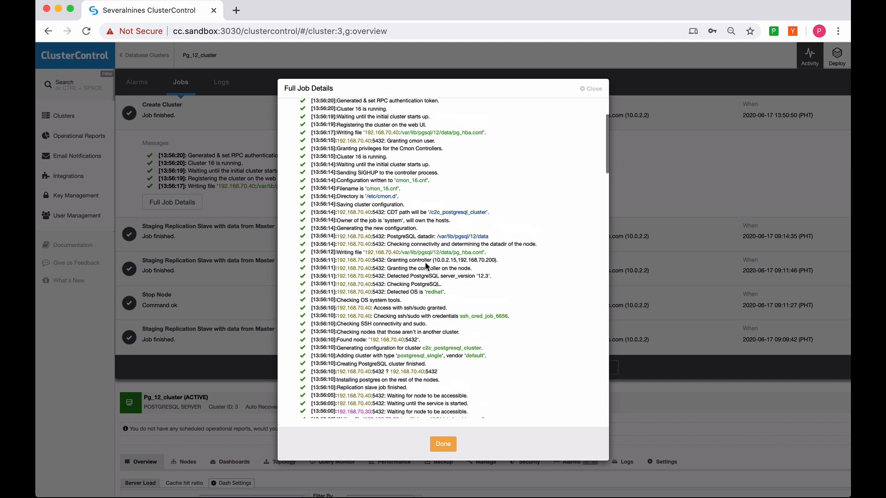
scroll(451, 261, "up", 4)
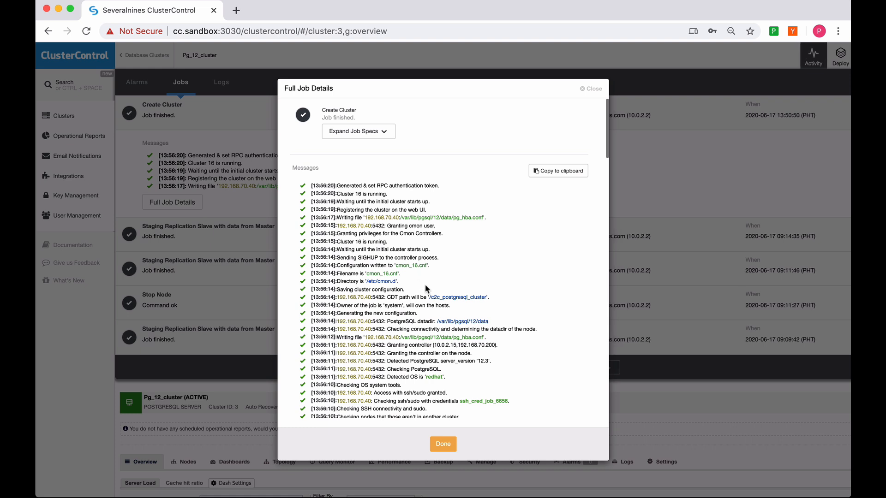
left_click_drag(452, 217, 487, 217)
left_click(416, 262)
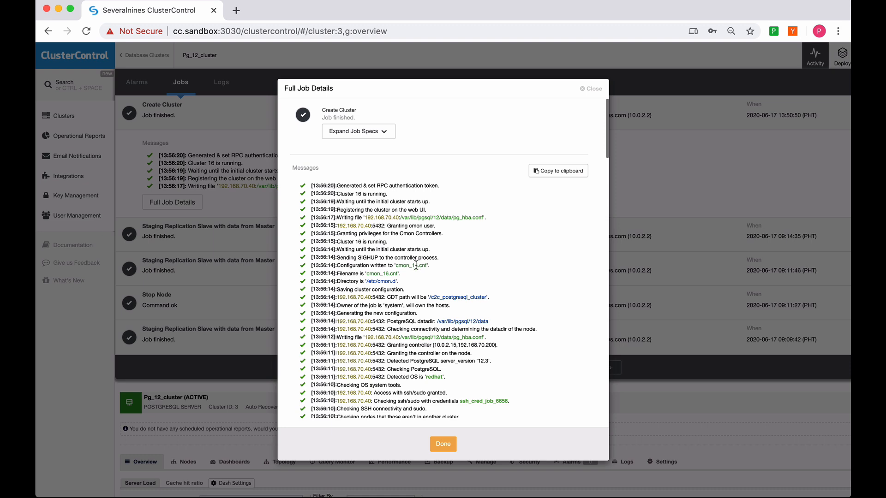
scroll(423, 267, "up", 1)
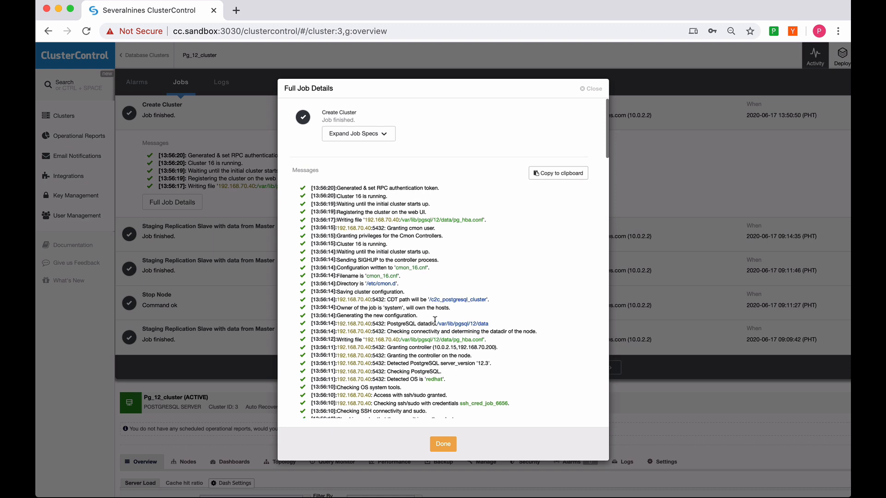
scroll(429, 319, "down", 1)
Step: Close the full job details and show the list of database clusters
left_click(441, 443)
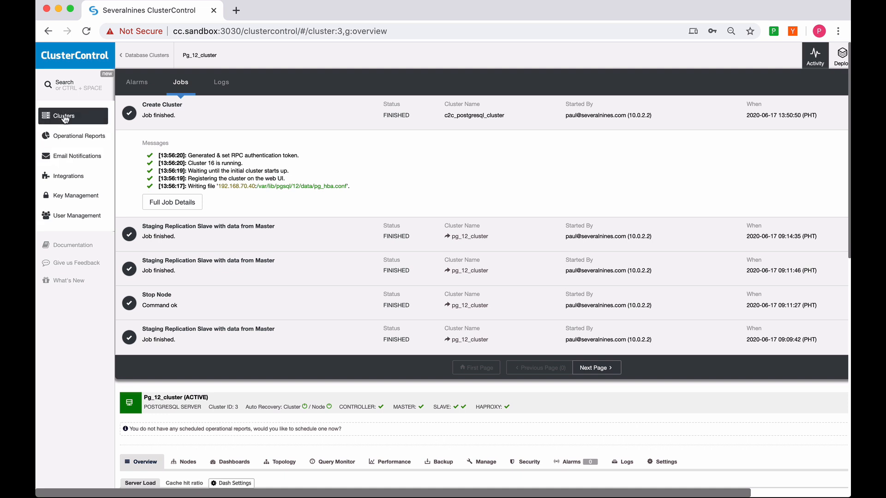
left_click(84, 121)
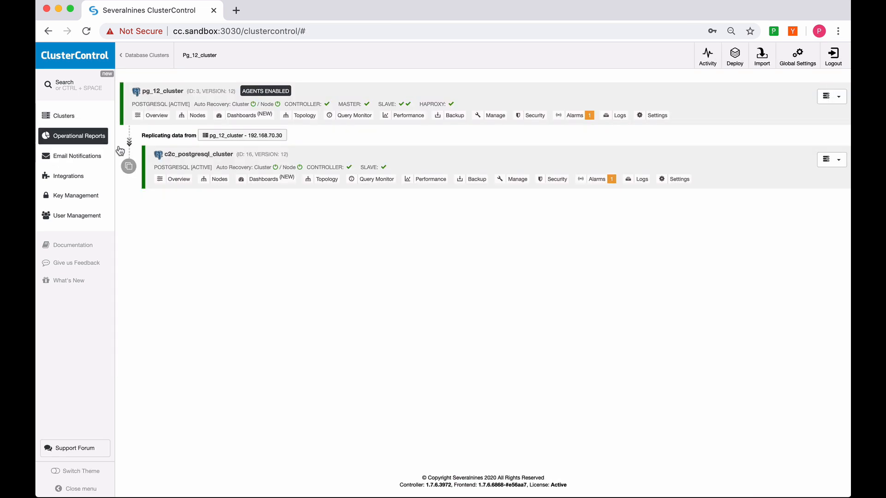